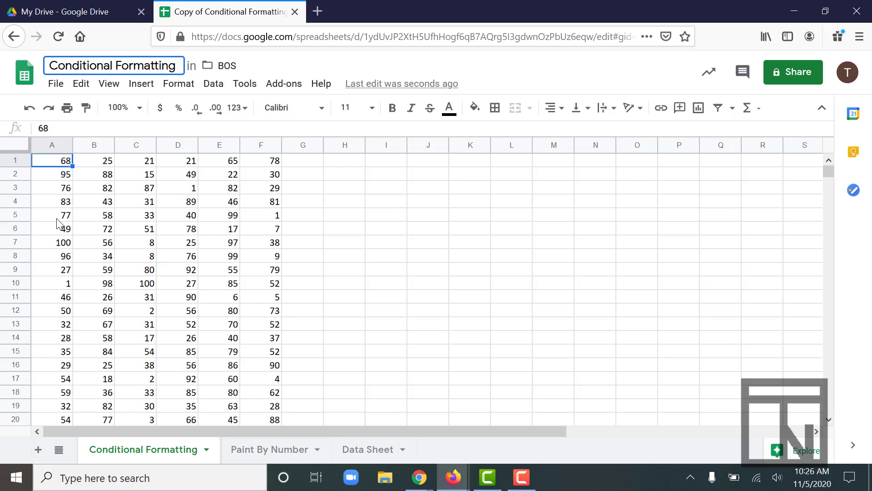
pyautogui.moveTo(51, 160); pyautogui.dragTo(57, 399)
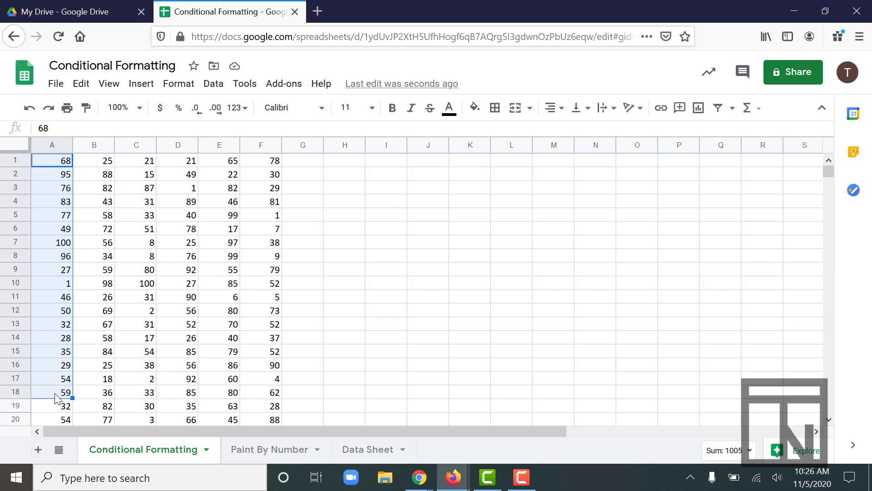
pyautogui.scroll(-10, 55, 398)
pyautogui.scroll(10, 55, 398)
pyautogui.click(44, 290)
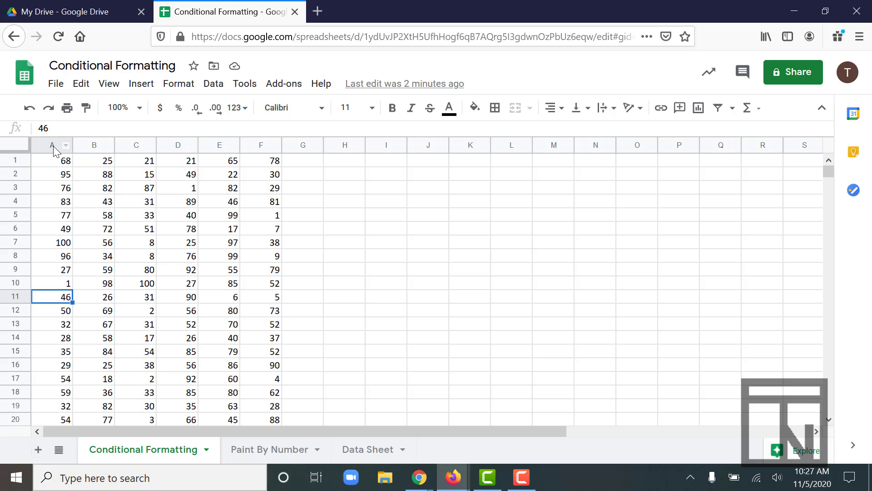
# Step: Select all of column A and start a conditional formatting rule for it
pyautogui.click(53, 145)
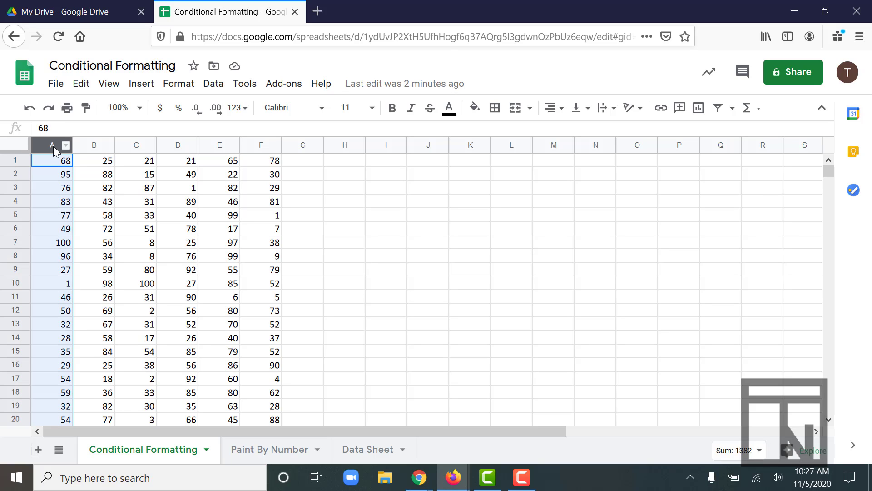
pyautogui.scroll(-20, 49, 240)
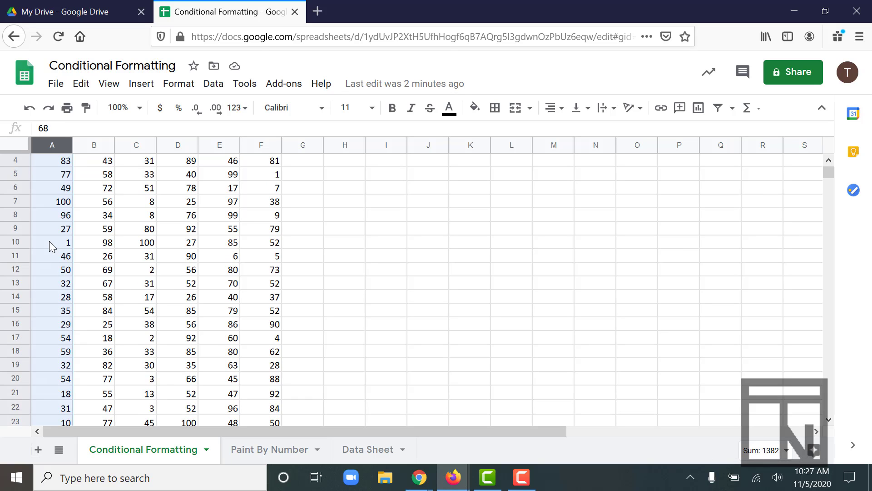
pyautogui.scroll(20, 50, 246)
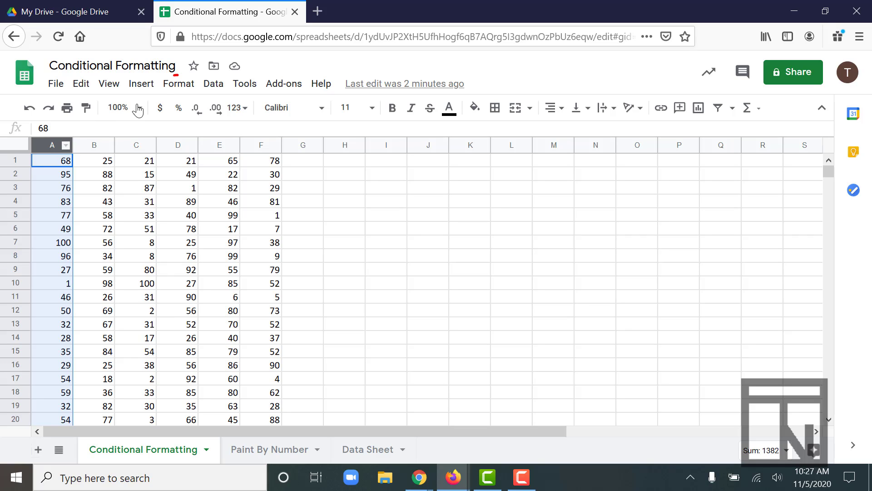
pyautogui.click(173, 87)
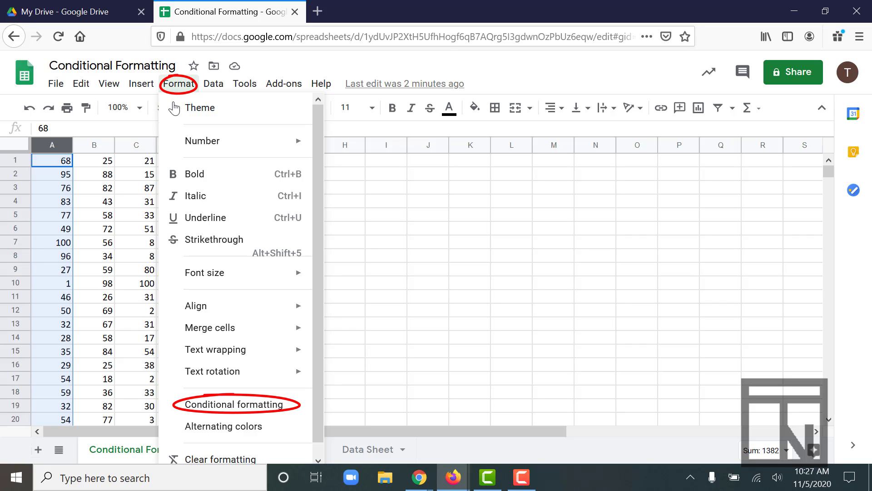
pyautogui.click(205, 410)
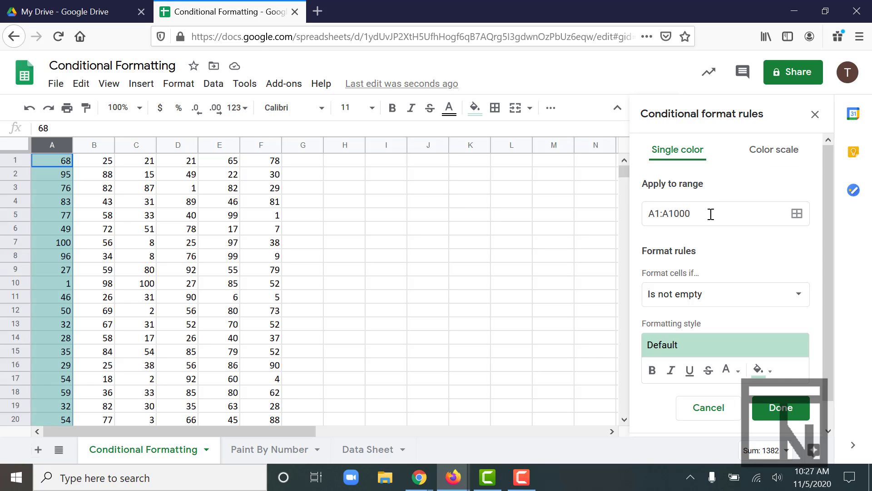
# Step: Set the column A rule to format cells whose value is greater than 60
pyautogui.scroll(-1, 716, 275)
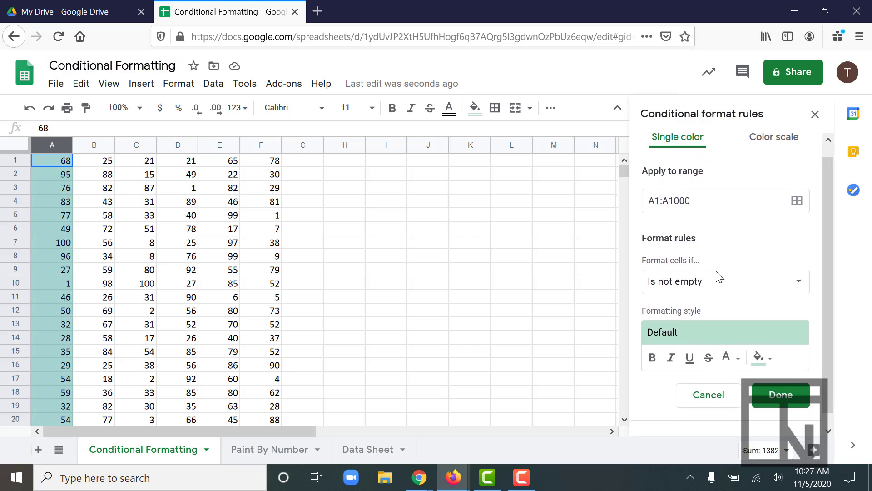
pyautogui.click(717, 274)
pyautogui.scroll(-1, 771, 258)
pyautogui.click(754, 263)
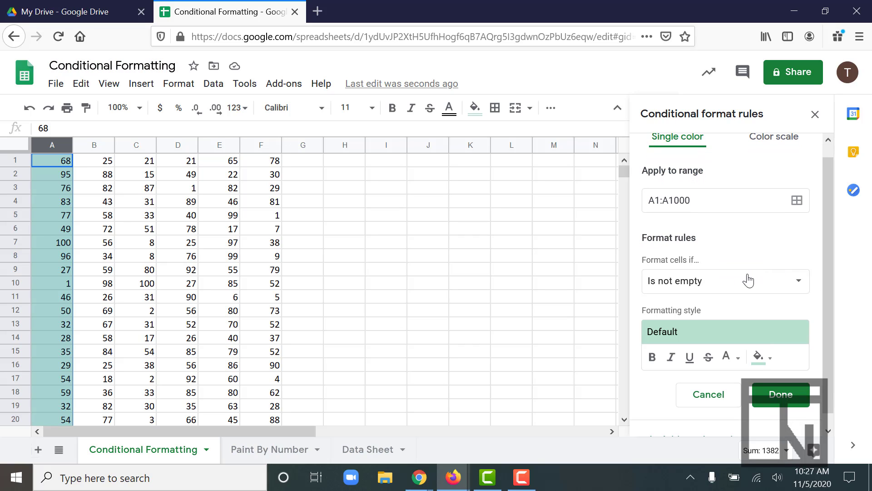
pyautogui.click(701, 290)
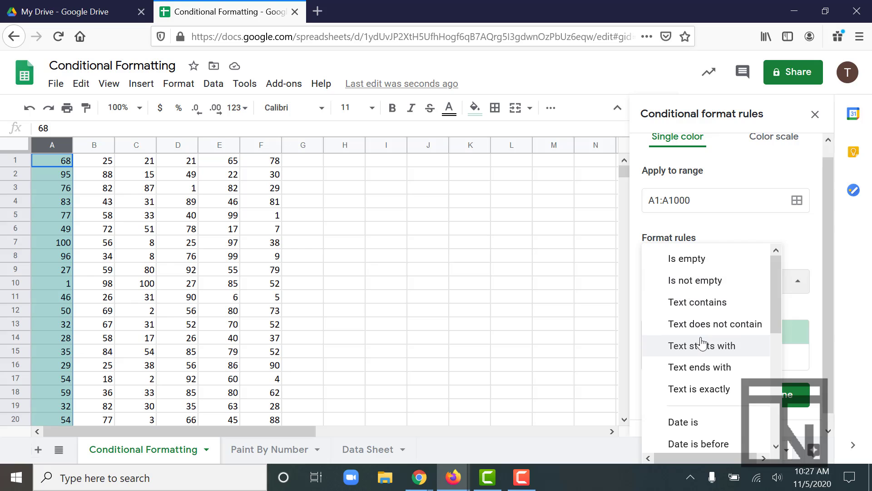
pyautogui.scroll(-5, 701, 345)
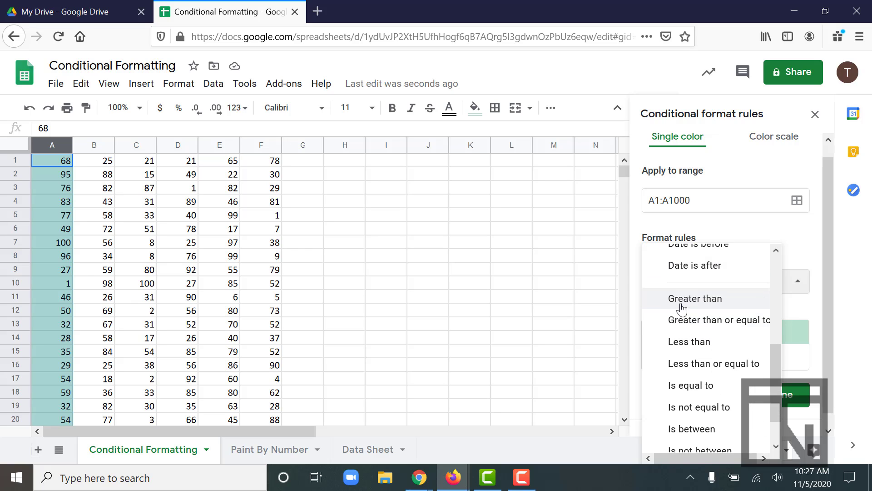
pyautogui.click(692, 299)
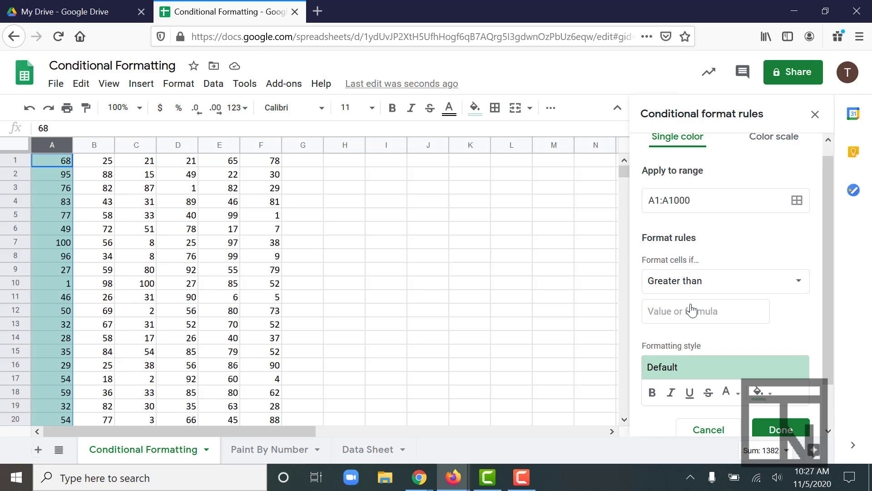
pyautogui.click(683, 313)
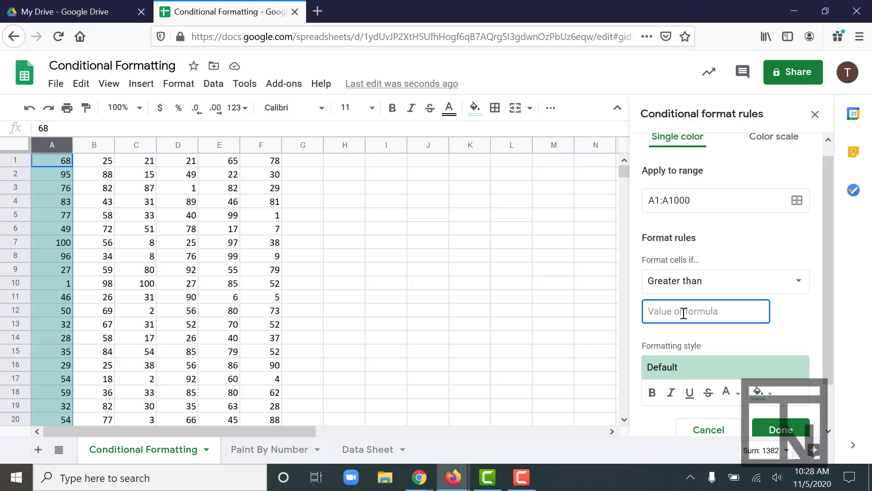
pyautogui.write('60')
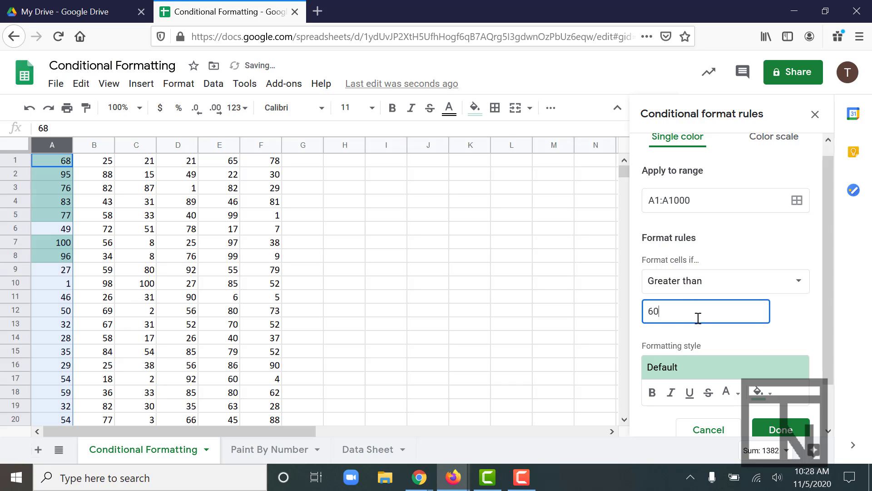
# Step: Give the column A rule a bright purple fill and save the rule
pyautogui.scroll(-2, 758, 343)
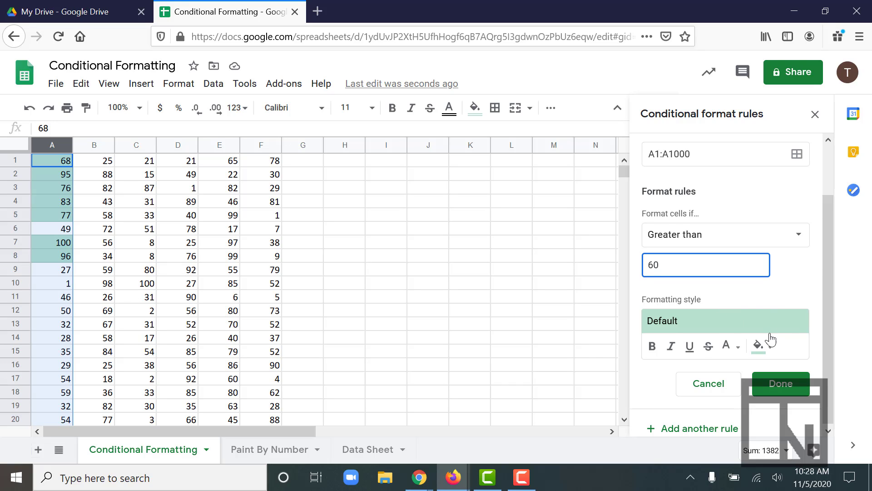
pyautogui.click(765, 354)
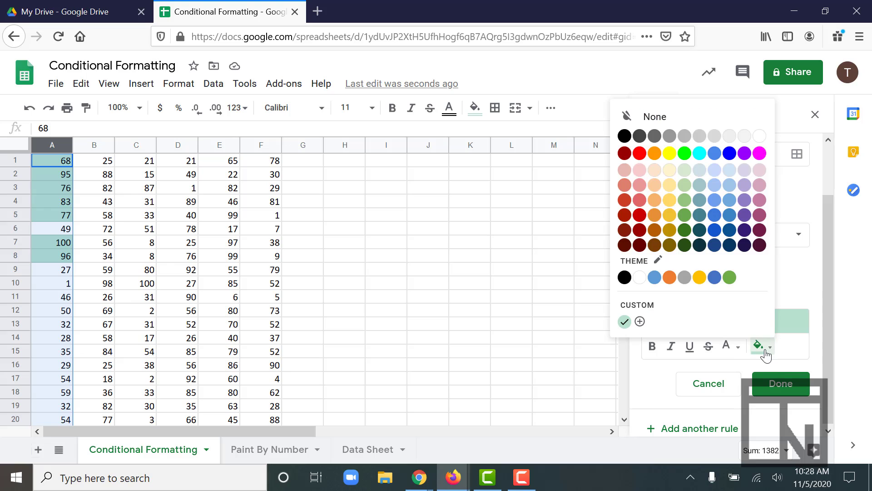
pyautogui.click(745, 153)
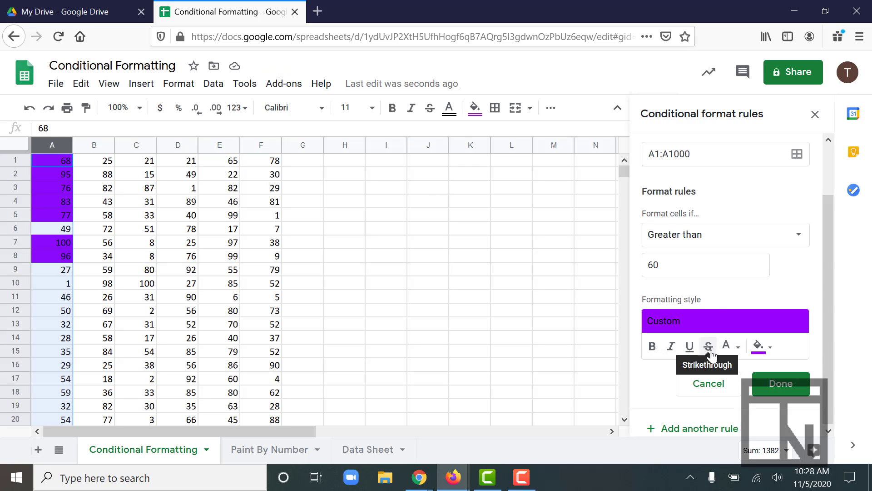
pyautogui.click(726, 351)
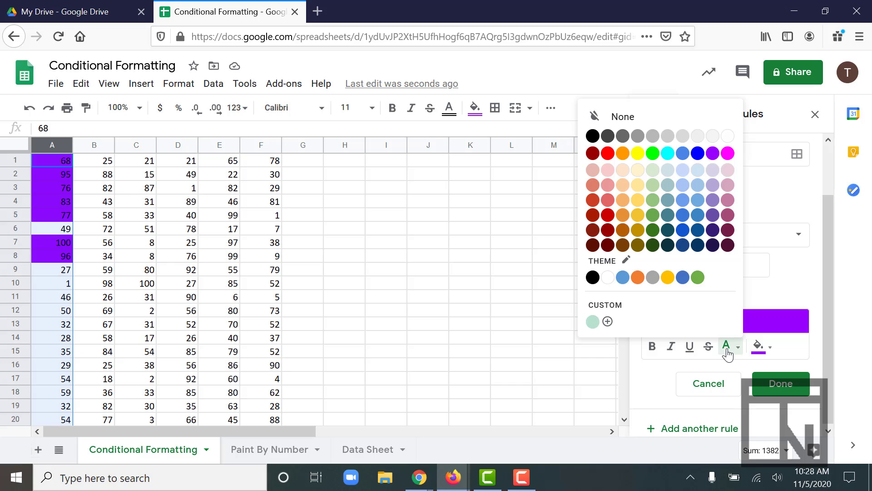
pyautogui.click(758, 300)
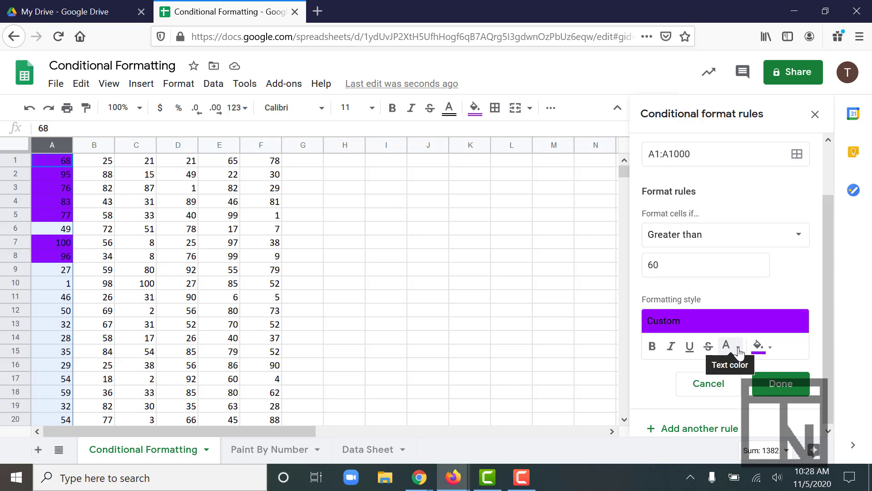
pyautogui.click(772, 386)
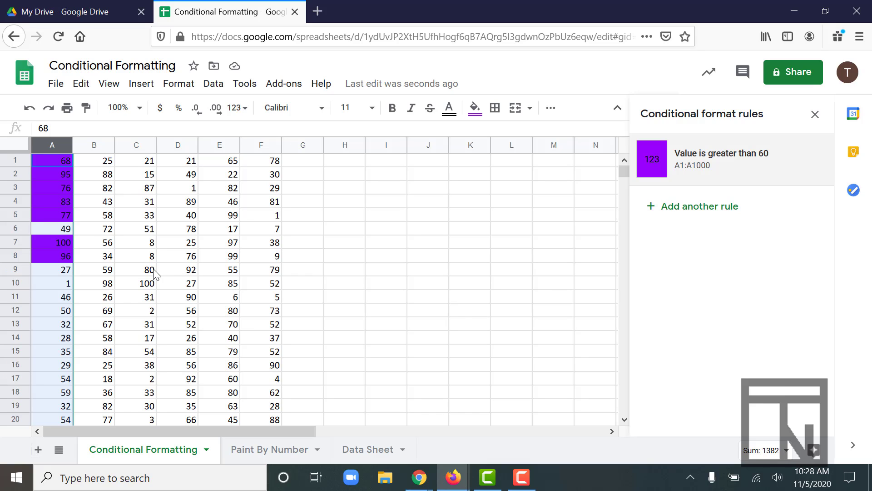
# Step: Change the value in cell A4 to 5 to test the column A rule
pyautogui.click(84, 229)
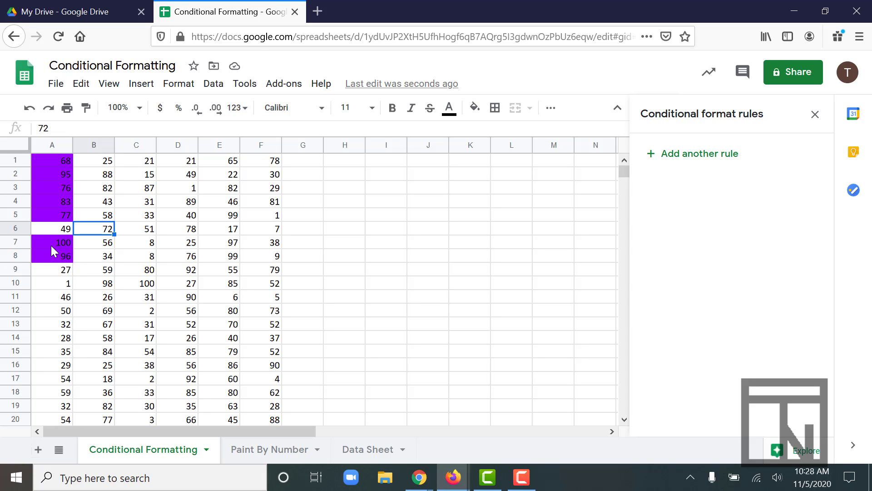
pyautogui.click(50, 206)
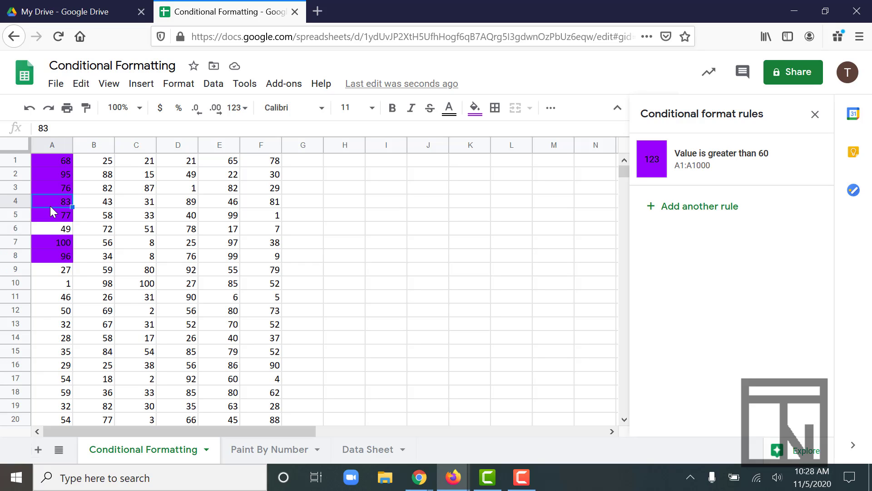
pyautogui.write('5')
pyautogui.press('Return')
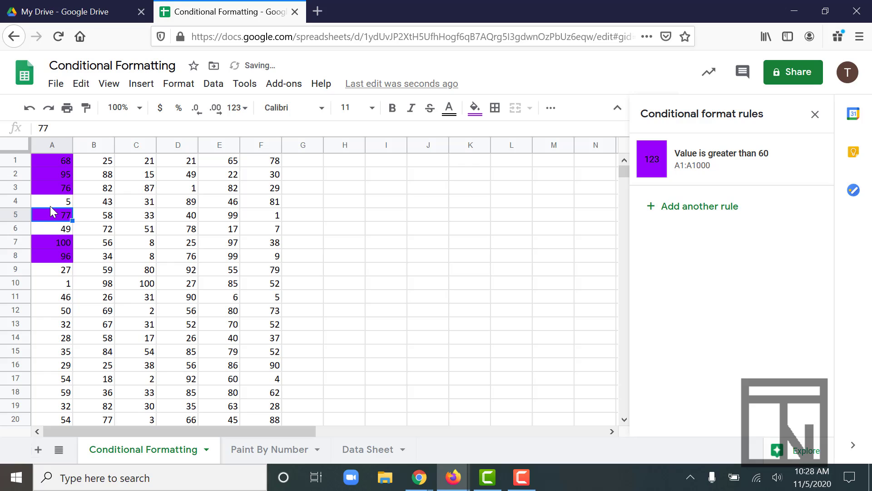
# Step: Restore the value in cell A4 to 83
pyautogui.click(50, 205)
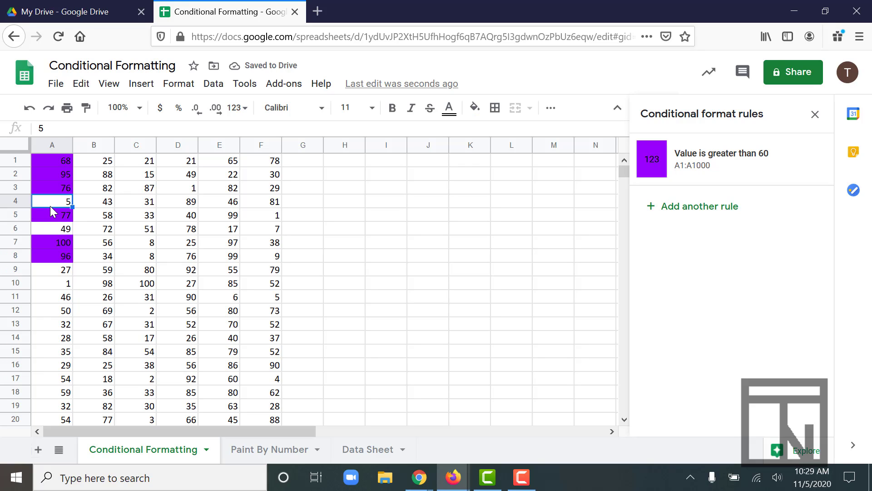
pyautogui.write('83')
pyautogui.press('Return')
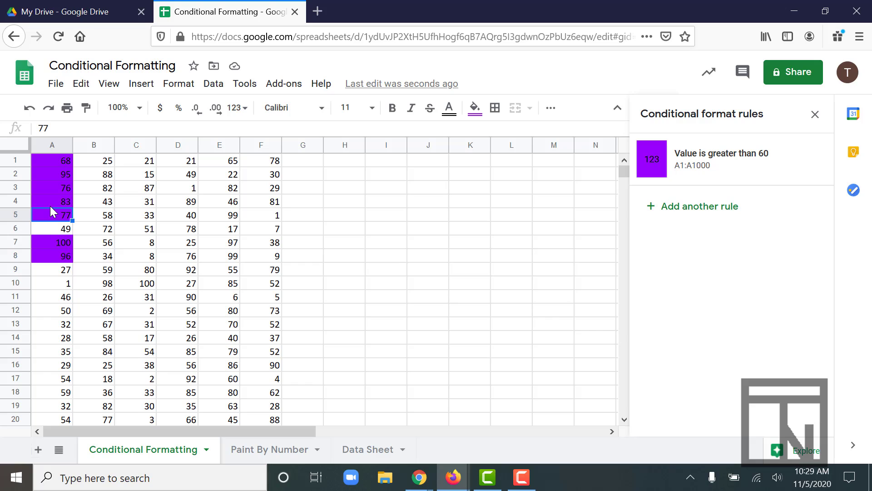
# Step: Add a conditional formatting rule to all of column B for cells whose text contains 5
pyautogui.click(92, 146)
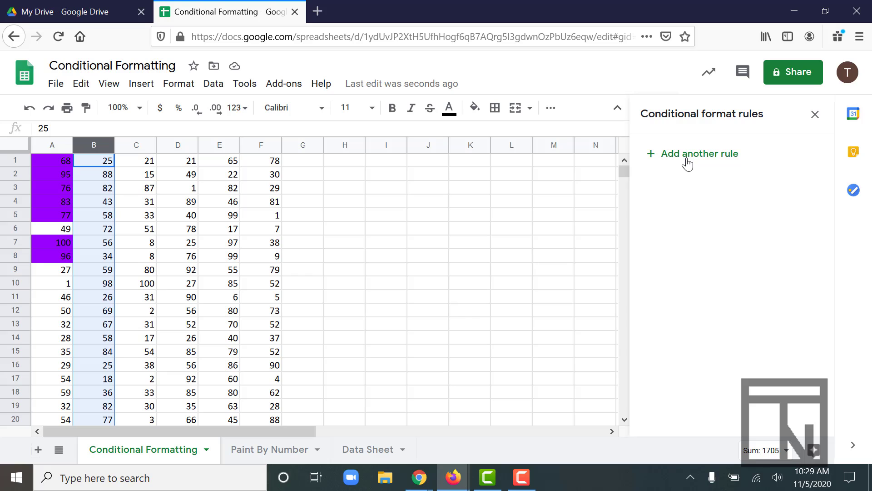
pyautogui.click(687, 155)
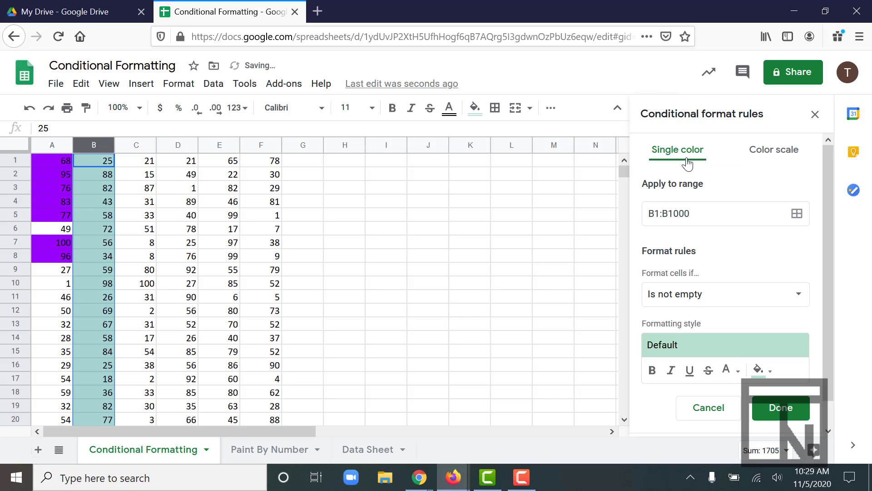
pyautogui.click(709, 296)
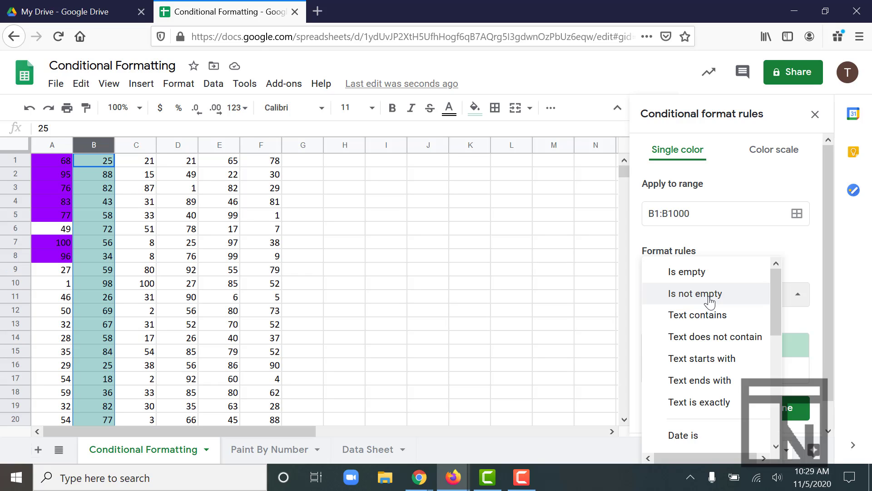
pyautogui.click(709, 326)
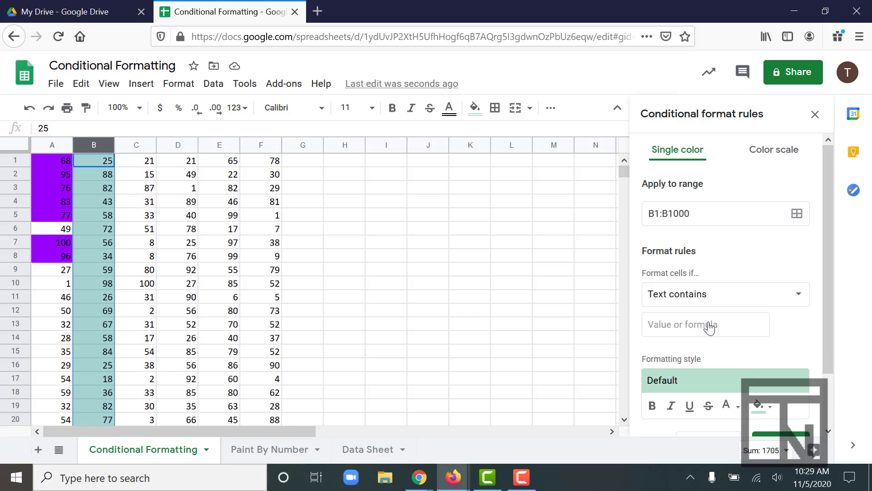
pyautogui.click(702, 326)
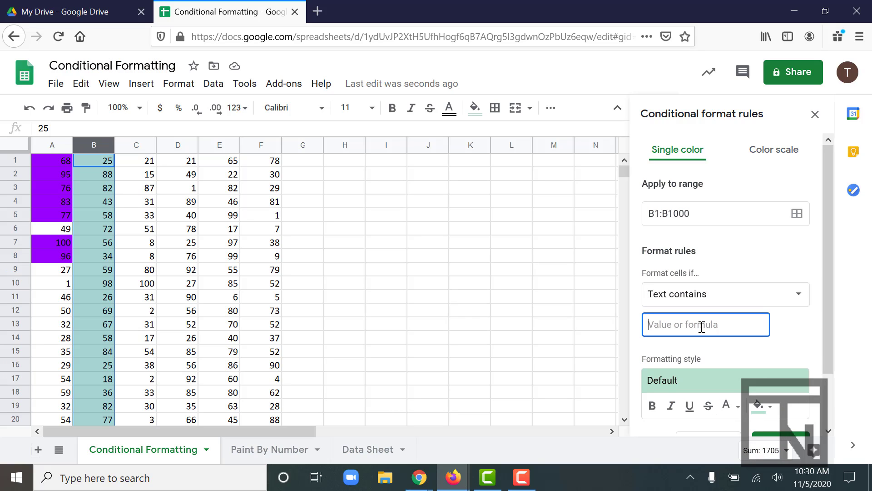
pyautogui.write('5')
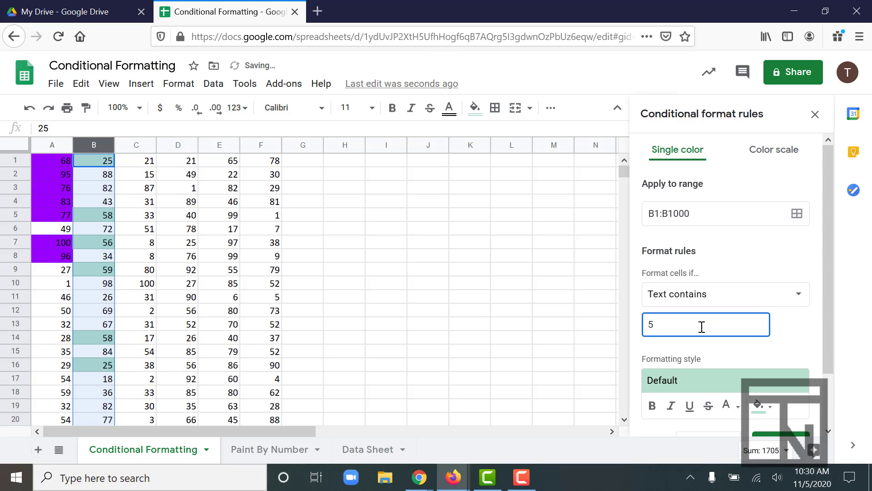
# Step: Give the column B rule a bright yellow fill and save the rule
pyautogui.click(789, 355)
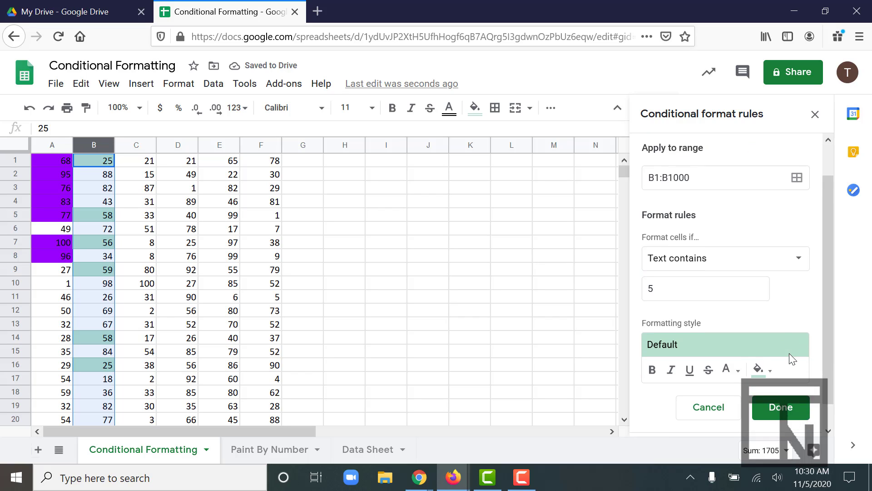
pyautogui.scroll(-2, 789, 355)
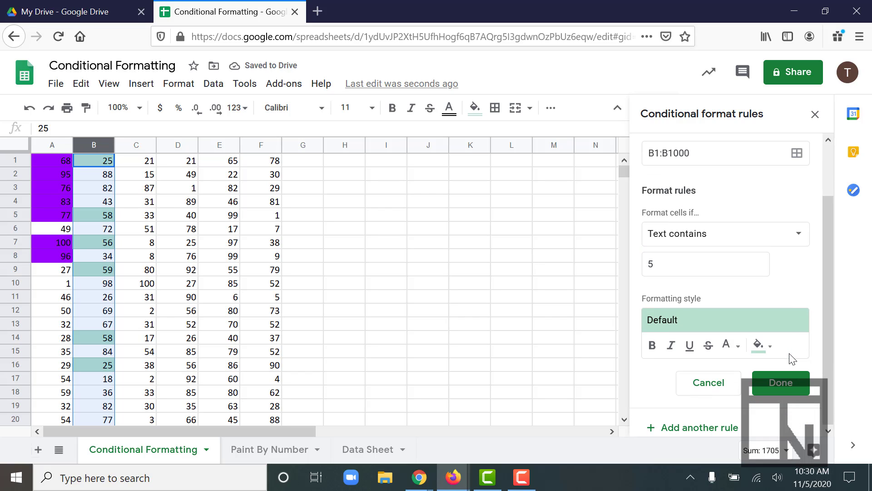
pyautogui.click(763, 351)
pyautogui.click(670, 152)
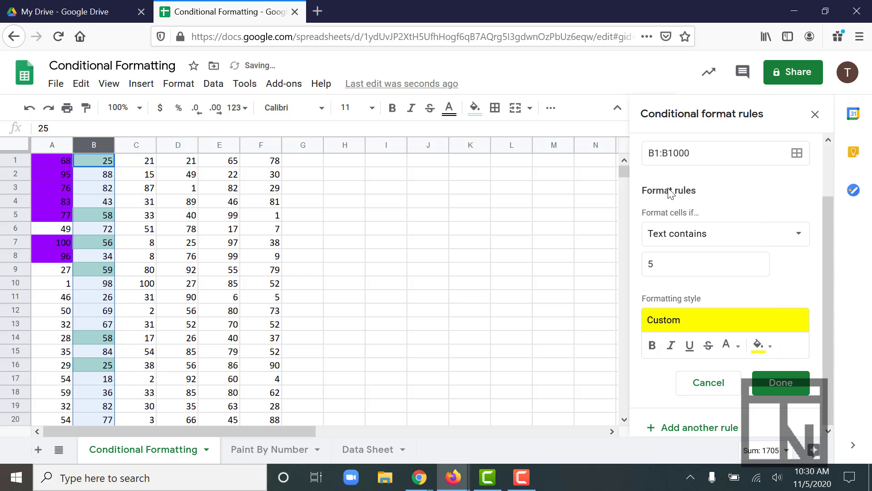
pyautogui.click(776, 383)
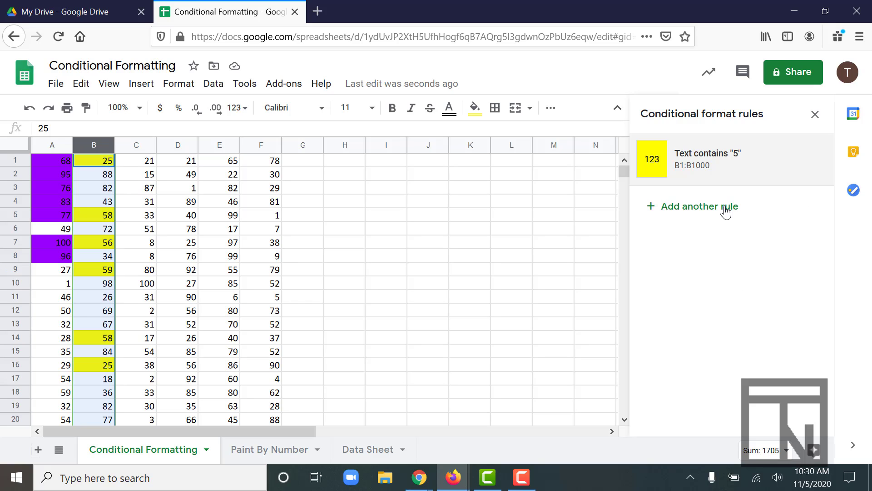
# Step: Add a conditional formatting rule to all of column C for values between 20 and 50
pyautogui.click(139, 144)
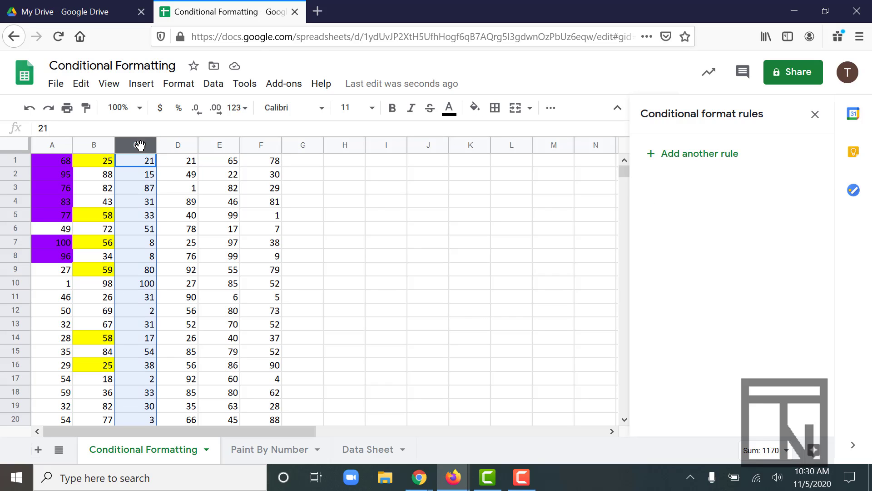
pyautogui.click(681, 154)
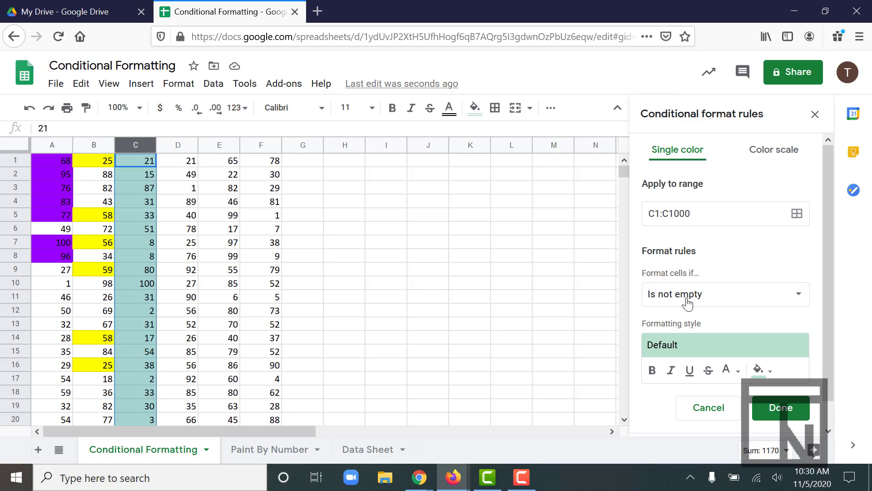
pyautogui.click(688, 304)
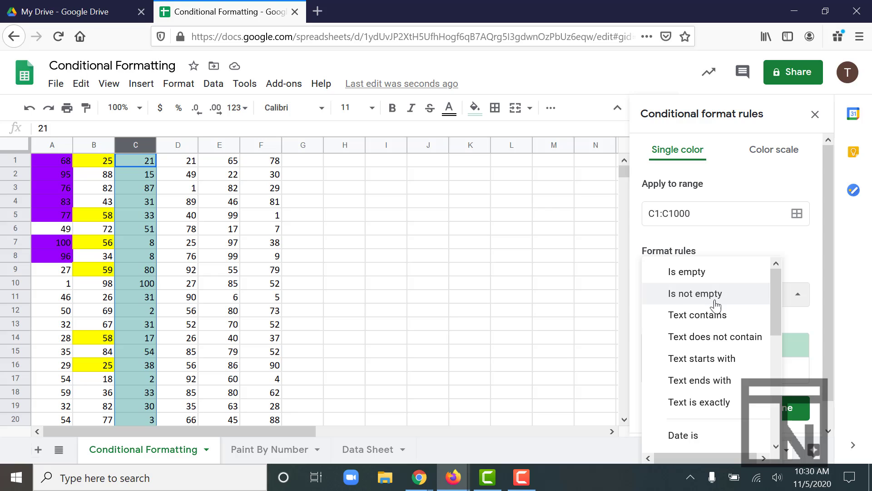
pyautogui.scroll(-5, 711, 370)
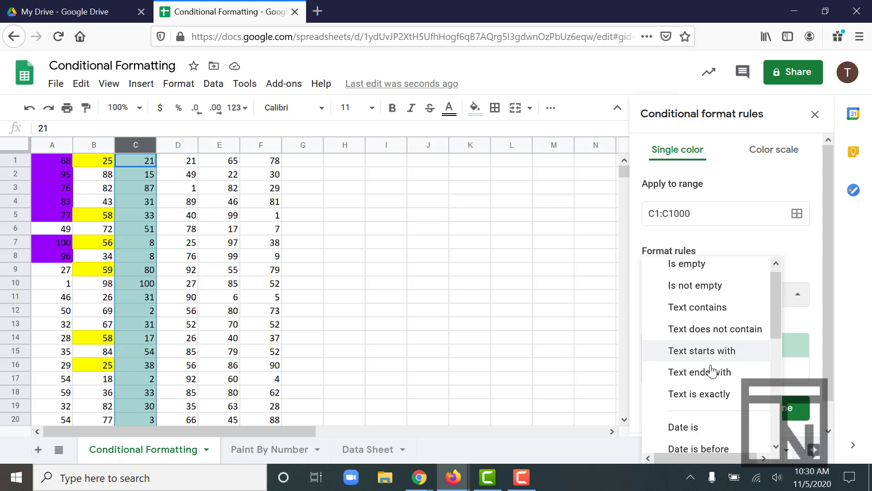
pyautogui.scroll(-3, 712, 370)
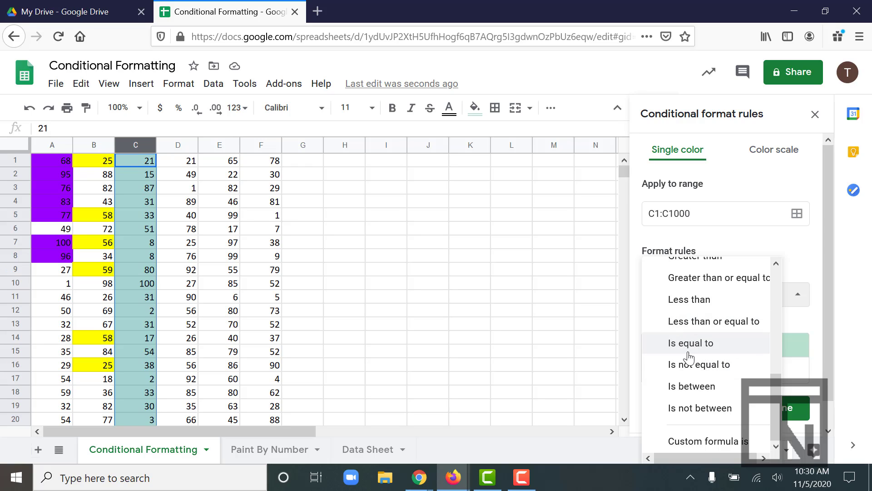
pyautogui.click(692, 390)
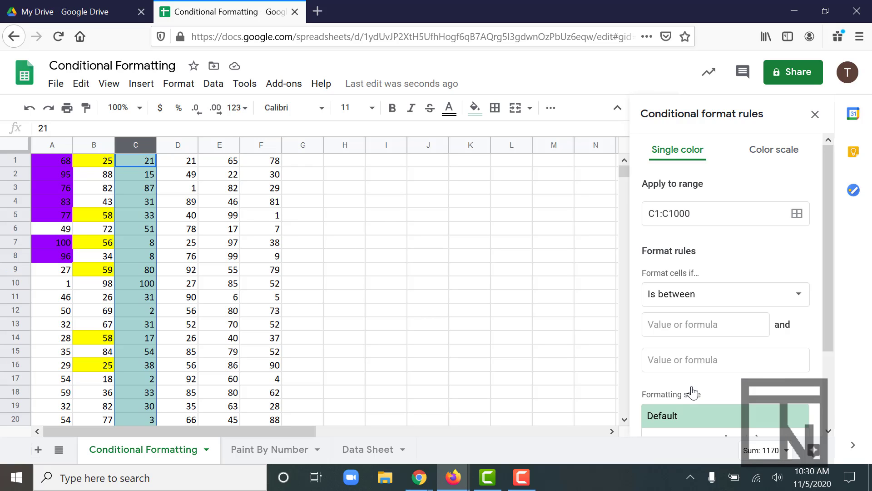
pyautogui.click(675, 323)
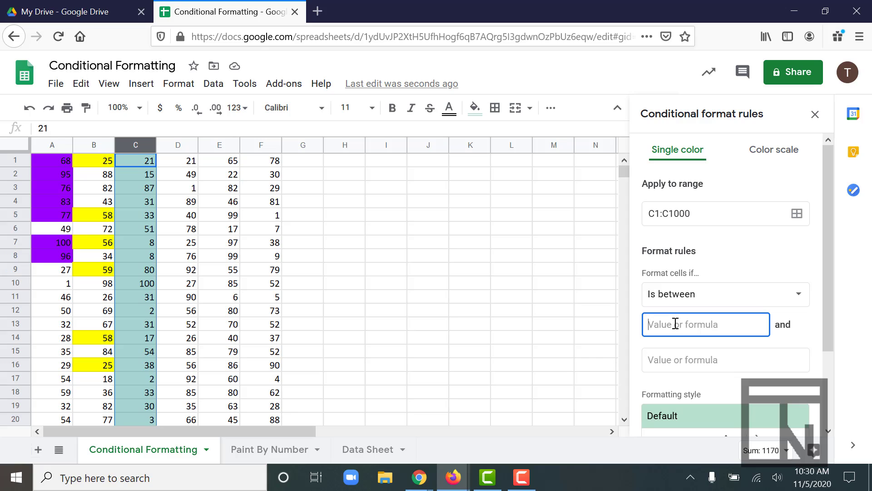
pyautogui.write('20')
pyautogui.click(674, 359)
pyautogui.write('50')
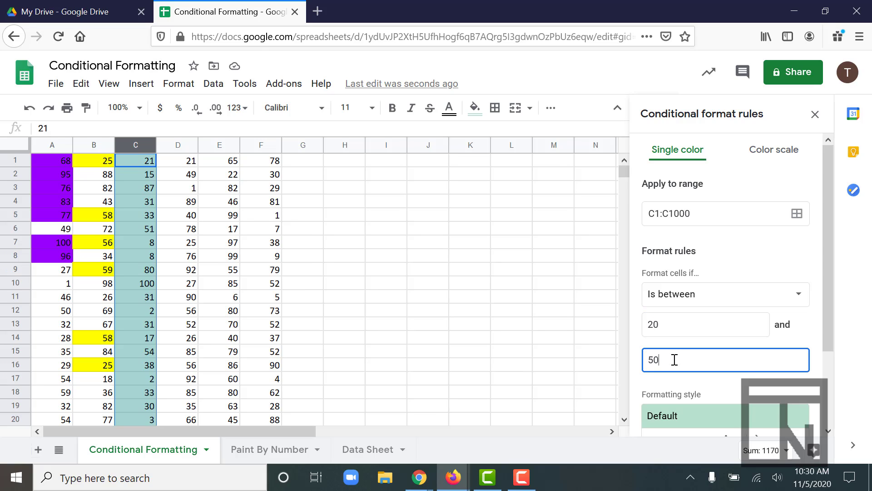
pyautogui.click(733, 390)
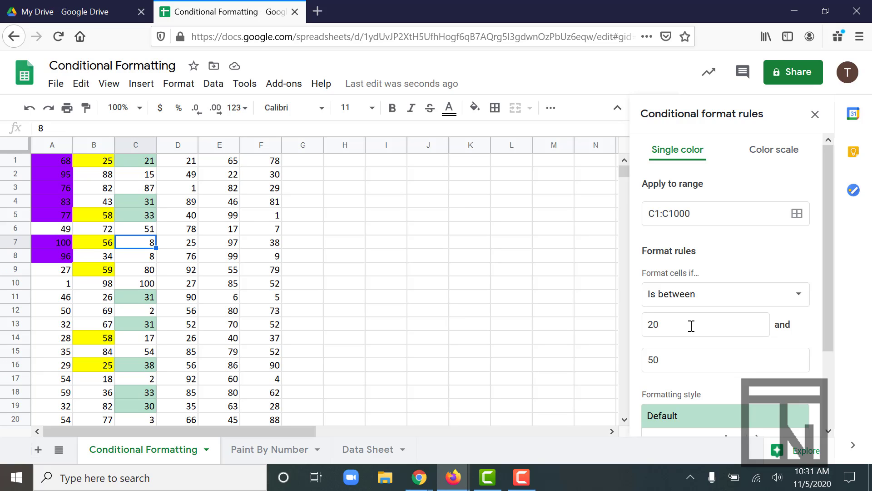
# Step: Give the column C rule a bright blue fill and save the rule
pyautogui.scroll(-3, 758, 359)
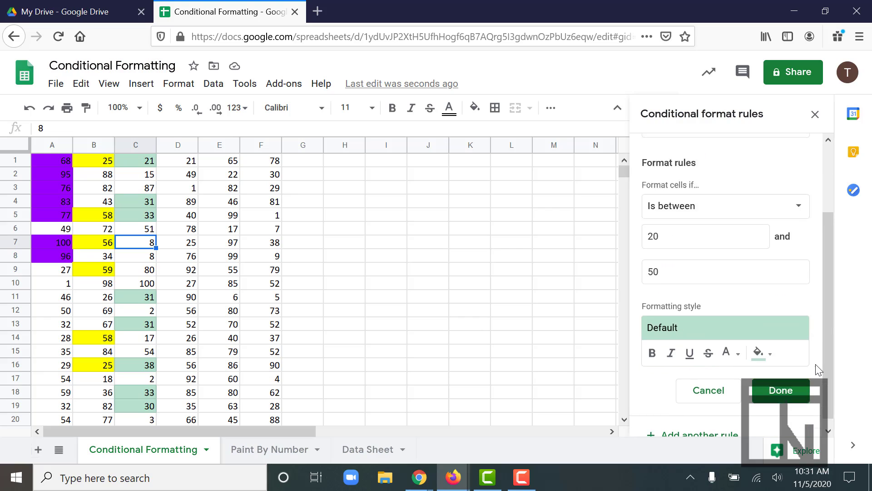
pyautogui.click(758, 345)
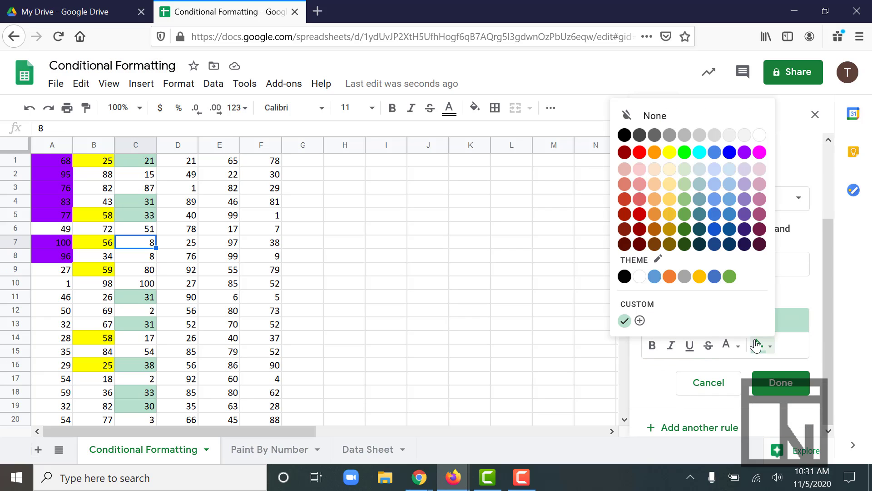
pyautogui.click(731, 156)
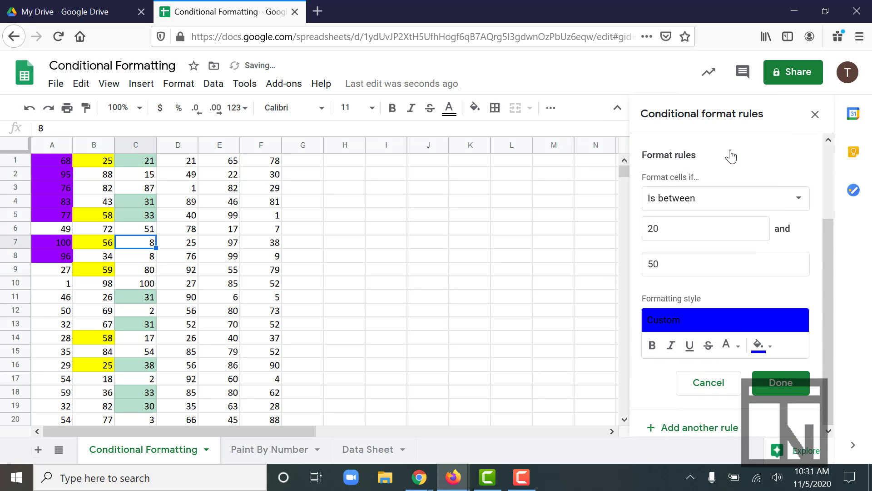
pyautogui.click(781, 384)
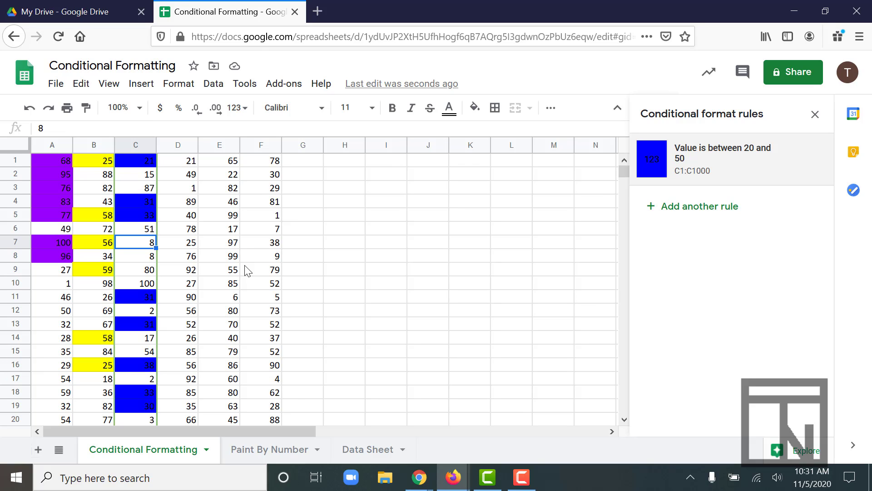
# Step: Add a color scale rule to all of column D using the white-to-green preset and save it
pyautogui.hotkey('ctrl', 'space')
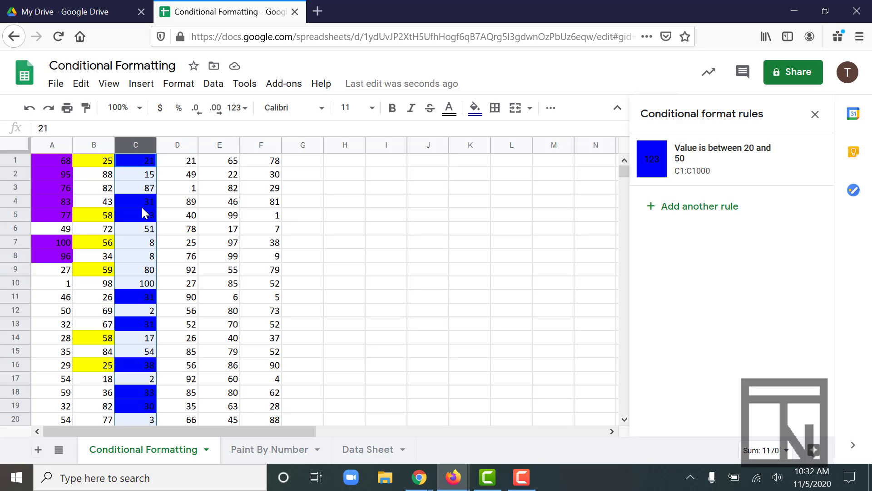
pyautogui.click(184, 143)
pyautogui.click(701, 154)
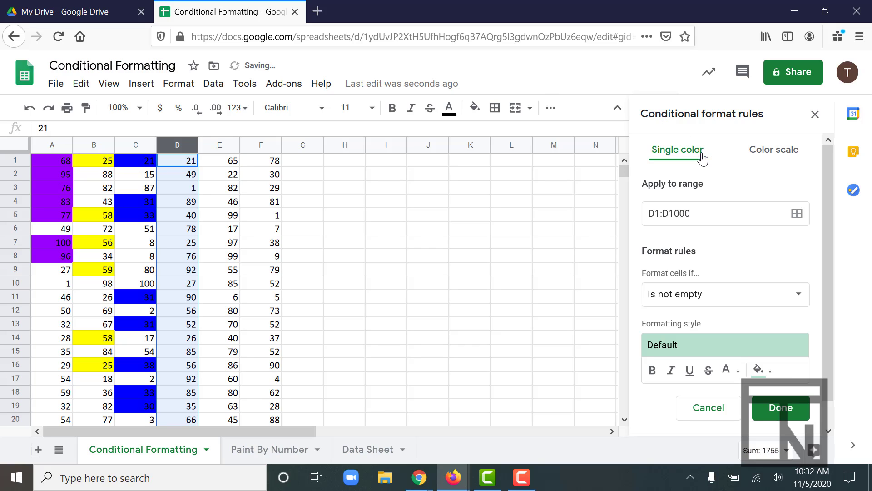
pyautogui.click(776, 154)
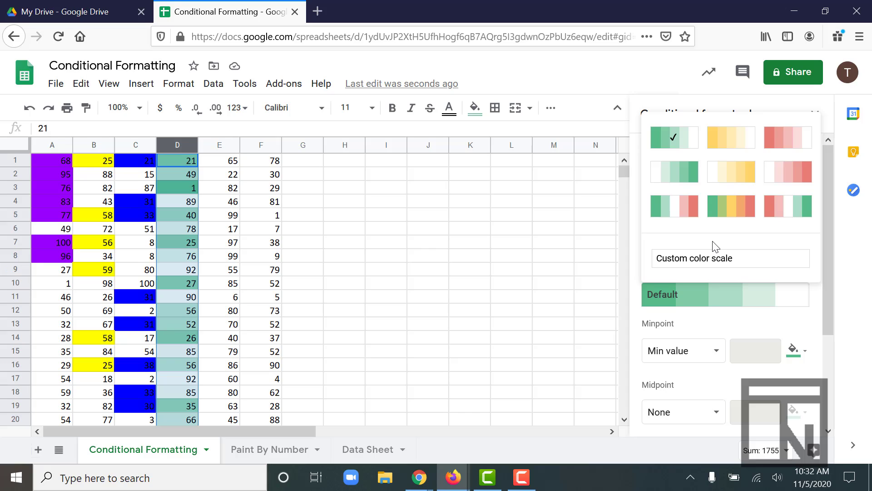
pyautogui.click(676, 174)
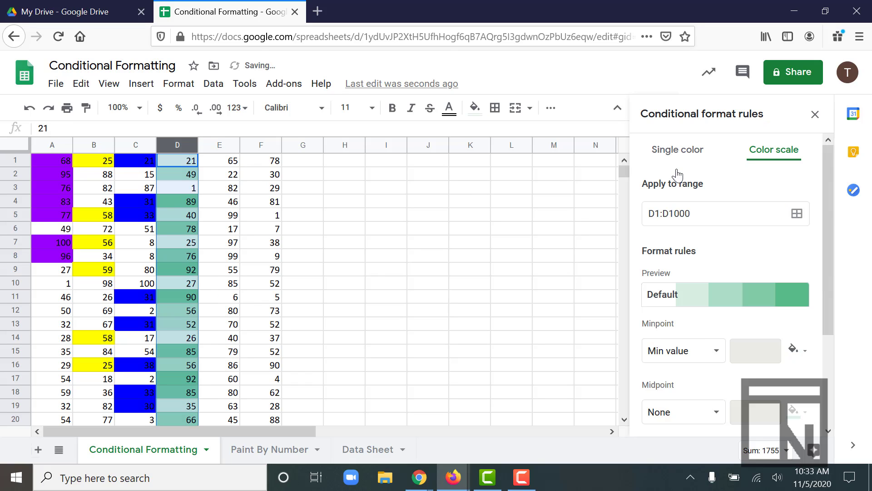
pyautogui.scroll(-3, 702, 257)
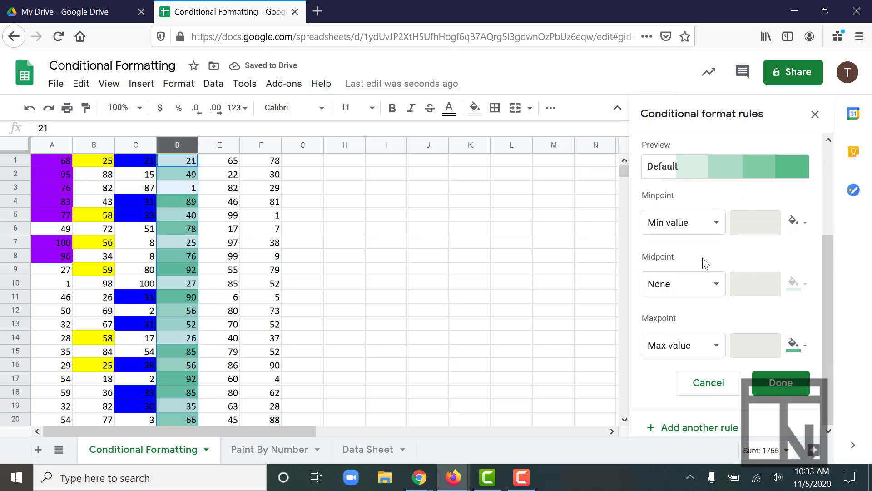
pyautogui.click(781, 382)
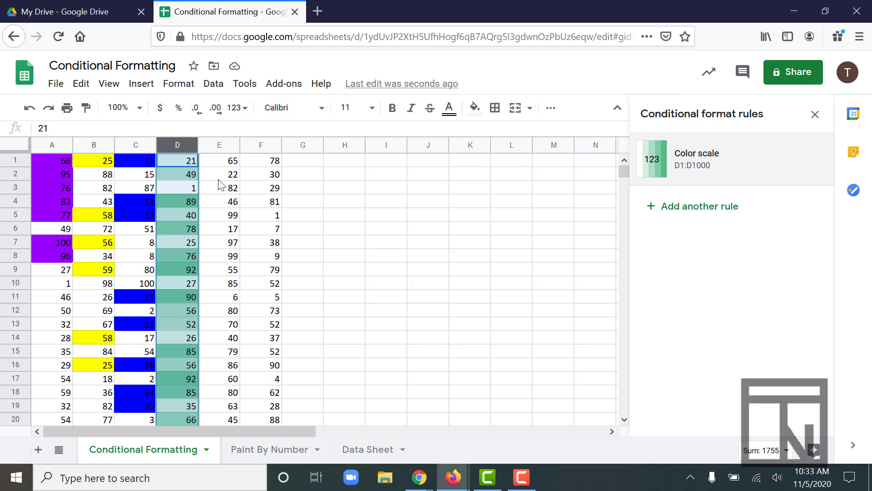
# Step: Start a color scale rule for all of column E, keeping the default green-to-white preset
pyautogui.click(216, 145)
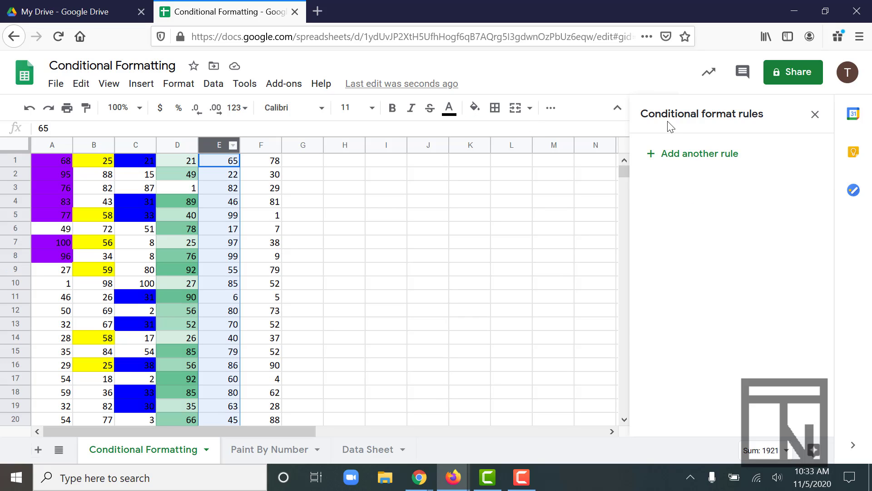
pyautogui.click(683, 155)
pyautogui.click(768, 151)
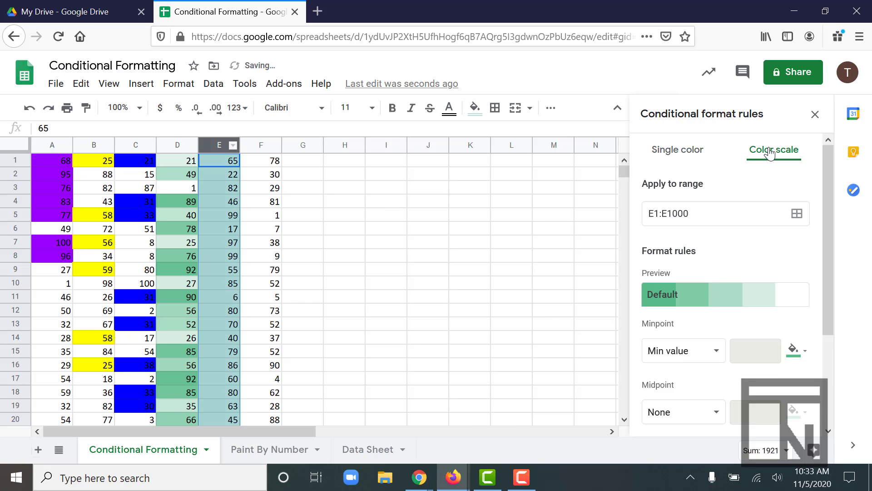
pyautogui.click(714, 284)
pyautogui.click(711, 325)
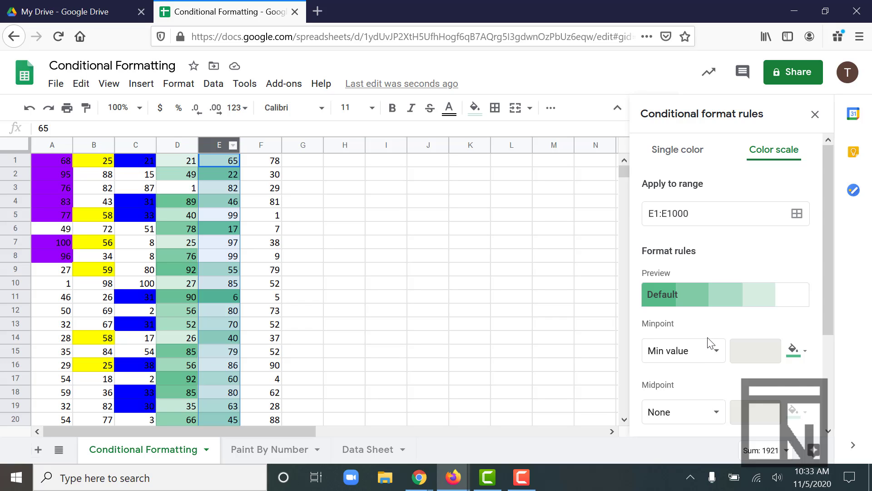
# Step: Set the minpoint of the column E color scale to the number 60 with a bright red color
pyautogui.scroll(-3, 710, 340)
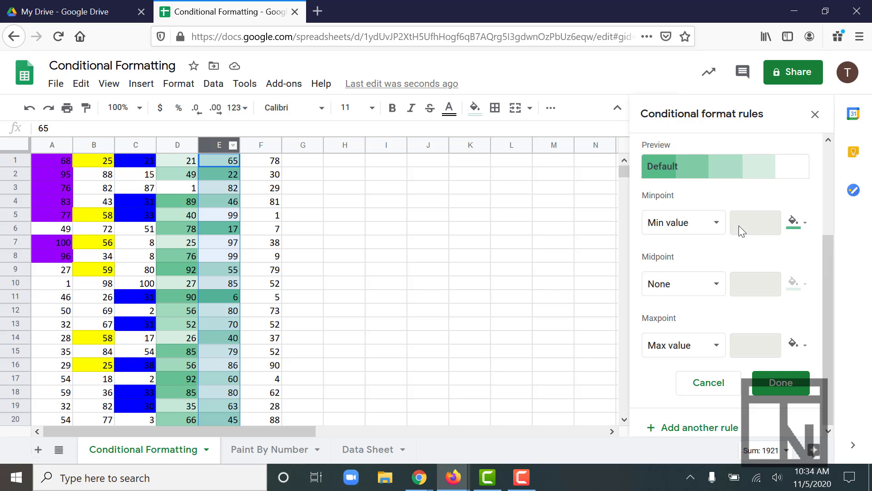
pyautogui.click(714, 230)
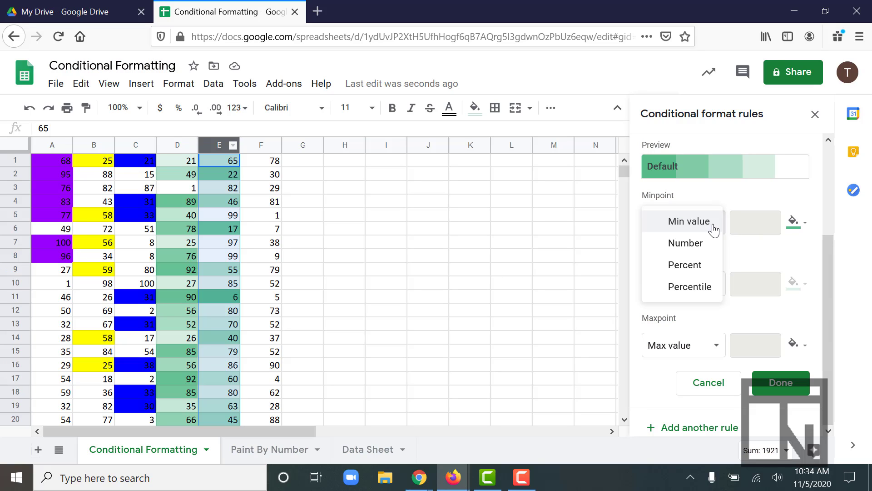
pyautogui.click(701, 251)
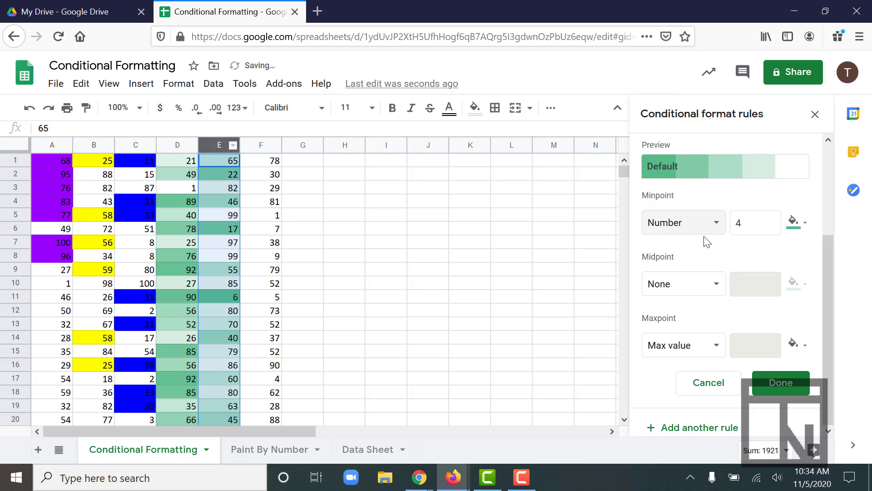
pyautogui.doubleClick(744, 223)
pyautogui.write('60')
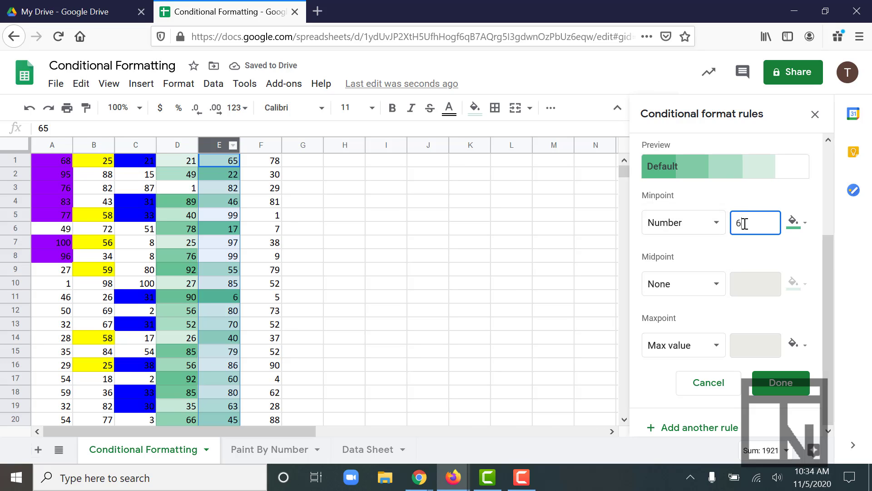
pyautogui.click(795, 222)
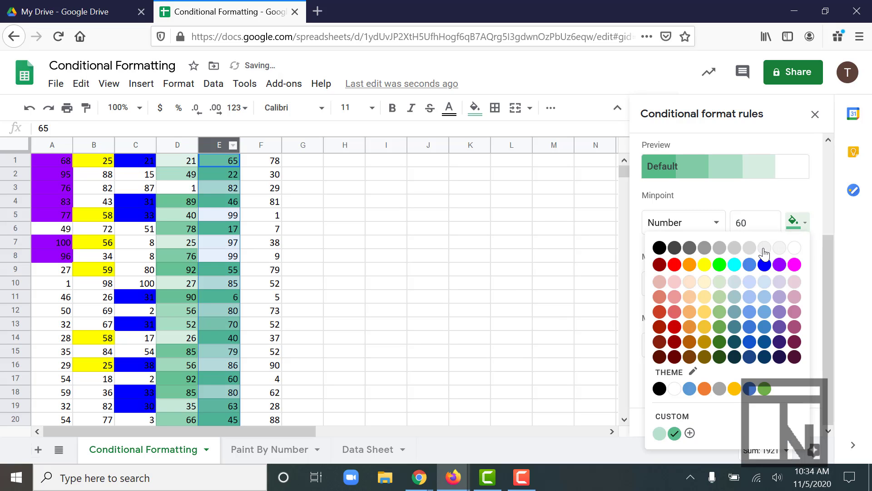
pyautogui.click(674, 266)
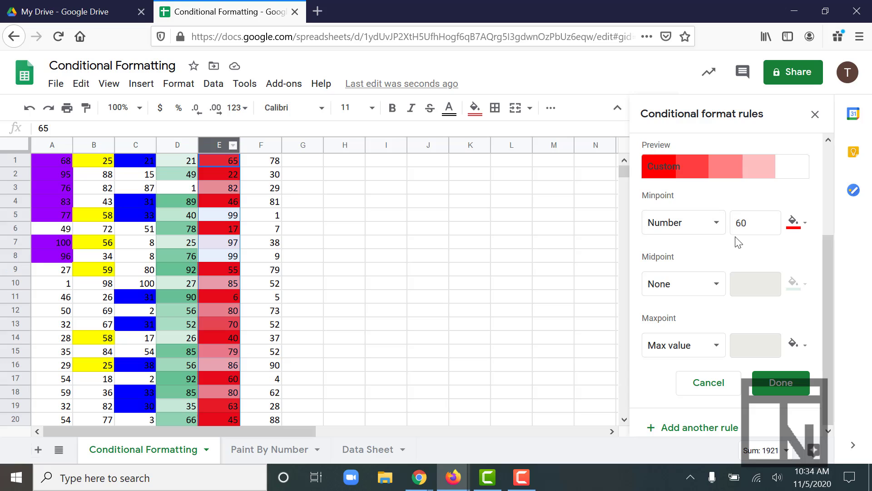
# Step: Change the minpoint number of the column E color scale to 59
pyautogui.doubleClick(747, 223)
pyautogui.write('59')
pyautogui.click(750, 242)
# Step: Set the maxpoint of the column E color scale to the number 90 with a bright green color
pyautogui.click(710, 353)
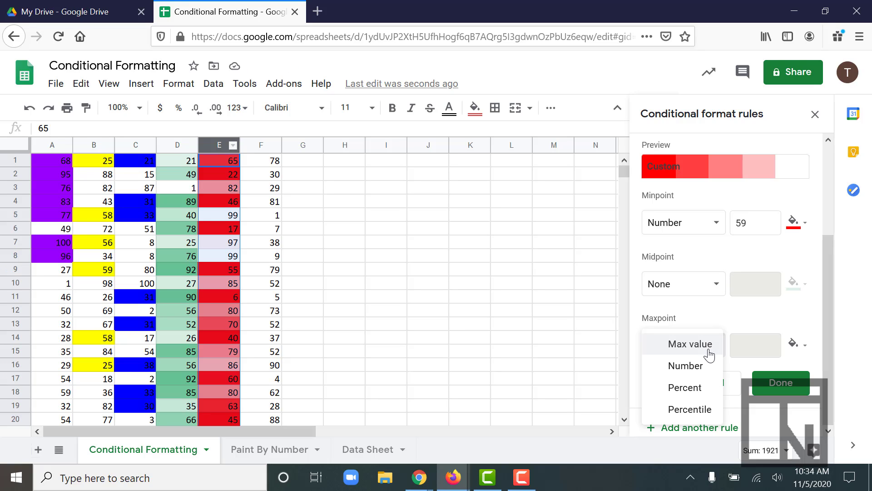
pyautogui.click(687, 365)
pyautogui.click(740, 345)
pyautogui.doubleClick(740, 345)
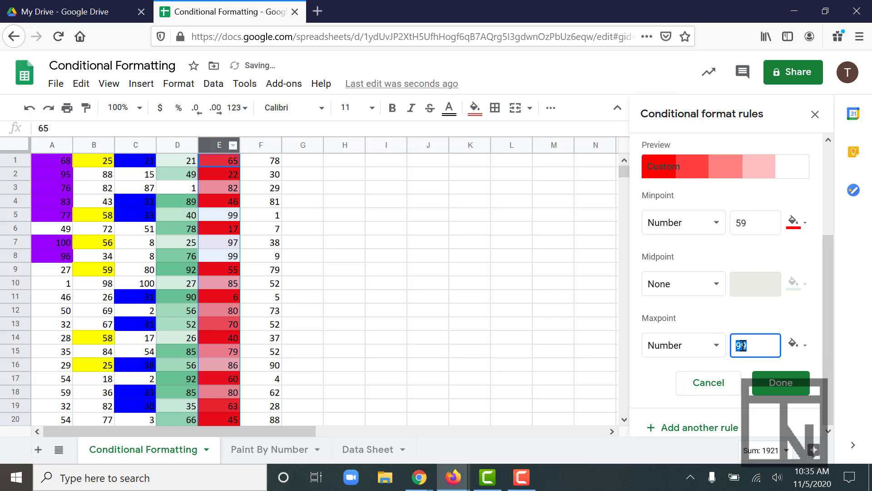
pyautogui.write('90')
pyautogui.click(763, 313)
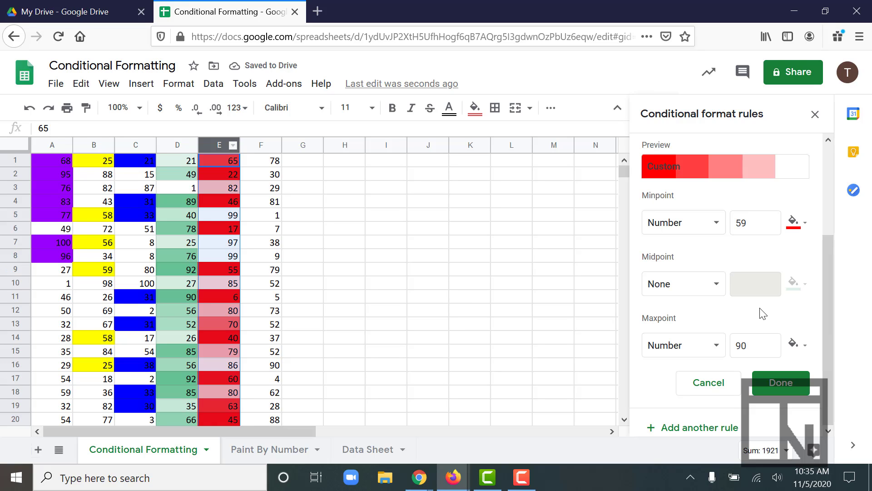
pyautogui.click(803, 347)
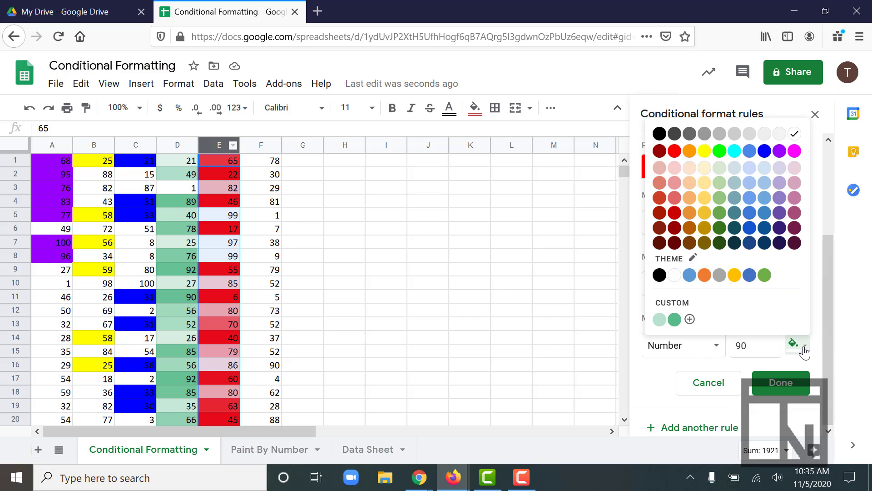
pyautogui.click(719, 151)
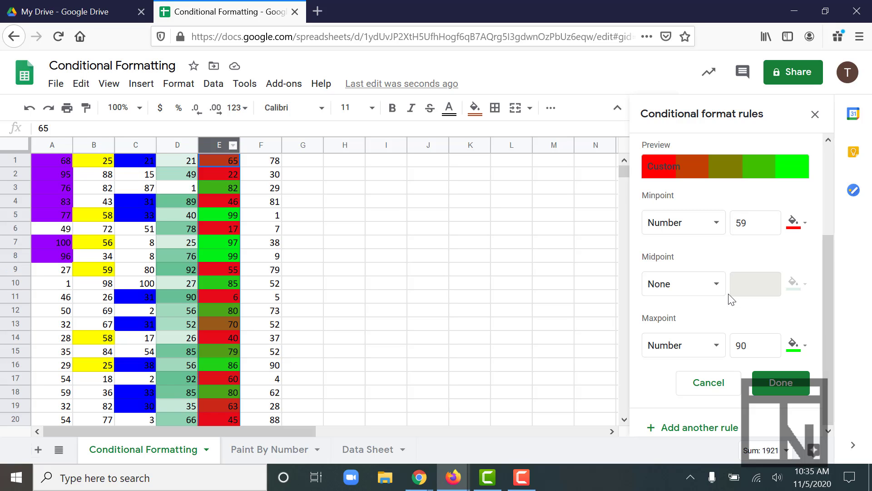
# Step: Add a yellow midpoint at the number 70 to the column E color scale and save the rule
pyautogui.click(706, 291)
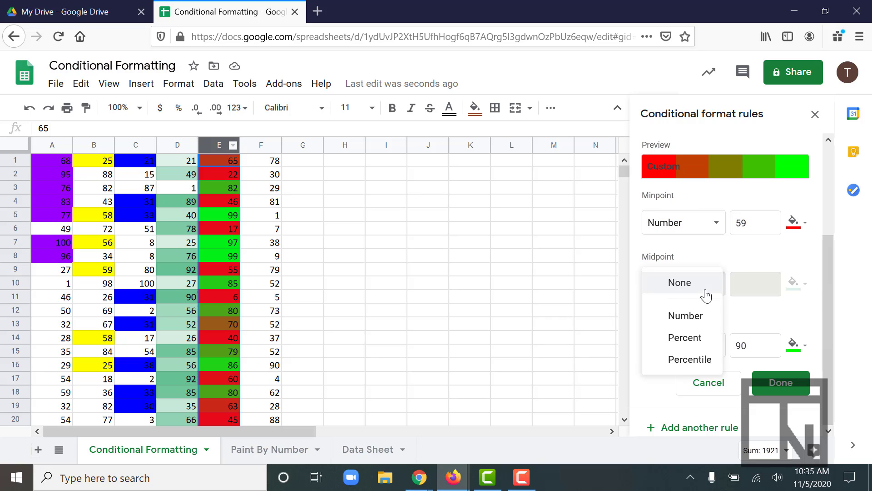
pyautogui.click(685, 315)
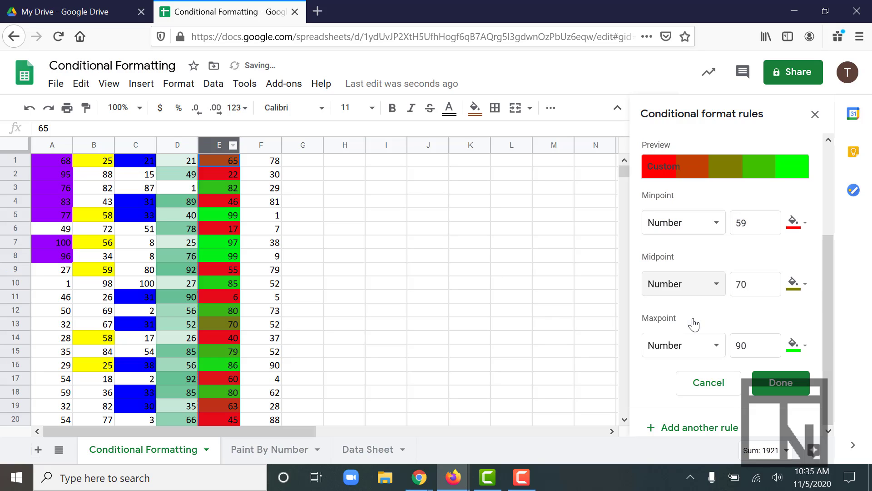
pyautogui.doubleClick(742, 286)
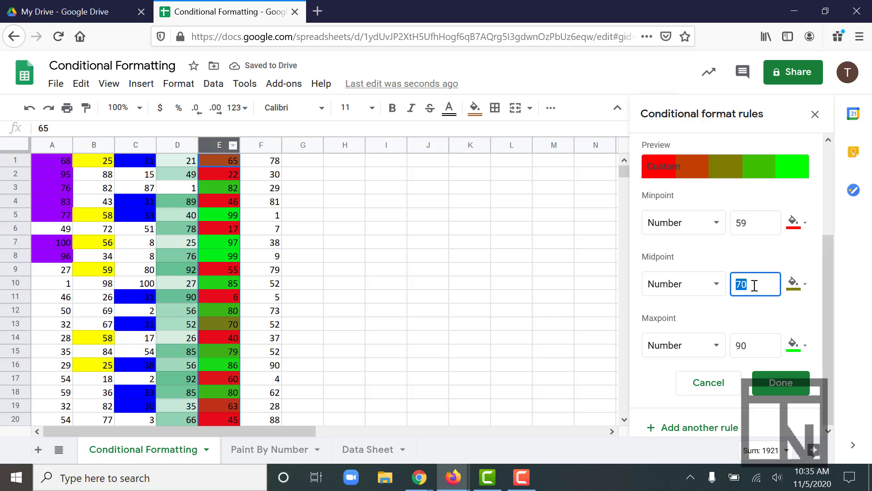
pyautogui.click(754, 286)
pyautogui.click(793, 283)
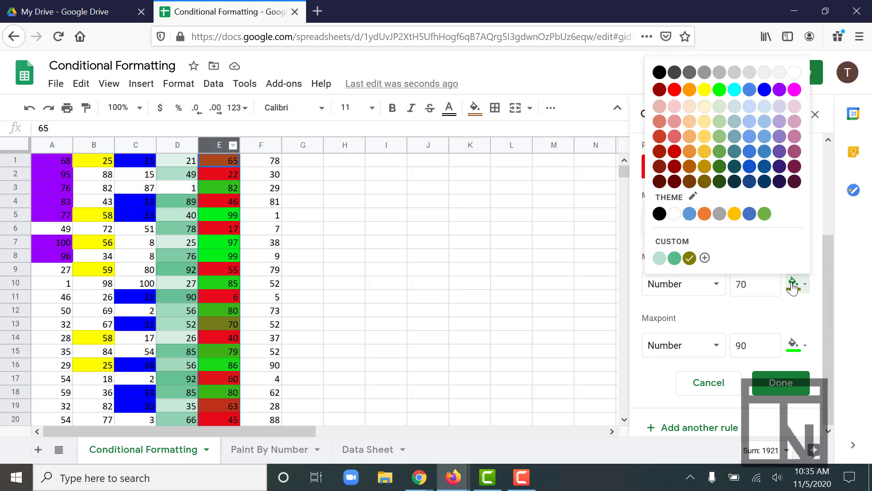
pyautogui.click(702, 90)
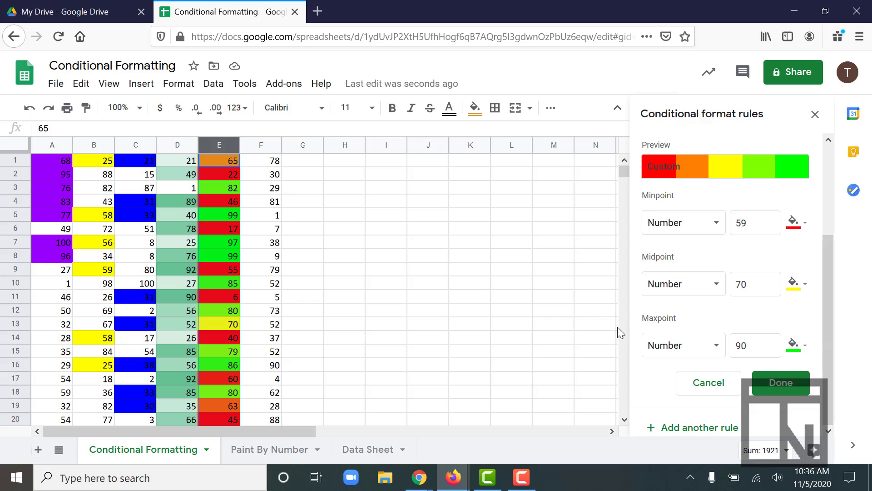
pyautogui.click(784, 381)
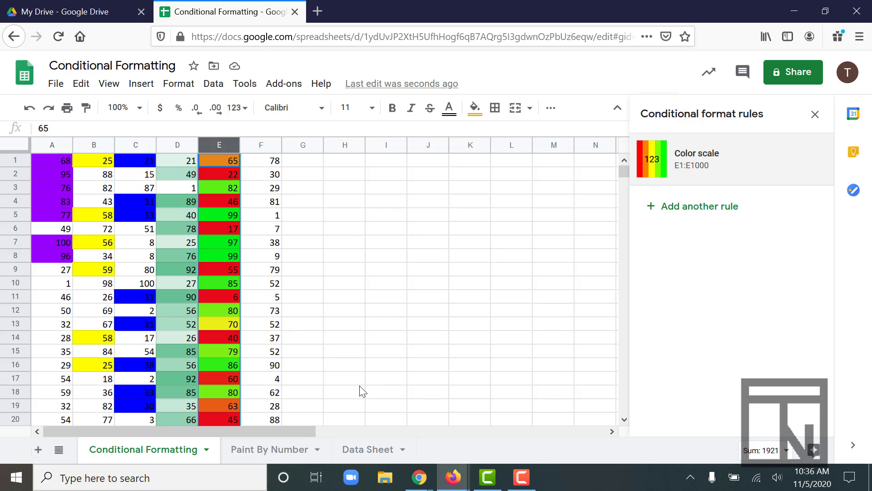
# Step: Select all the cells of the Paint By Number sheet
pyautogui.click(292, 449)
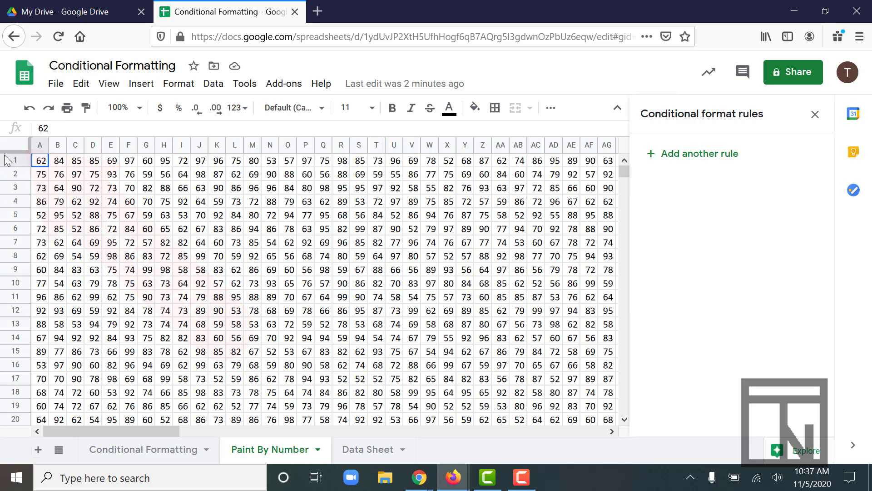
pyautogui.click(15, 140)
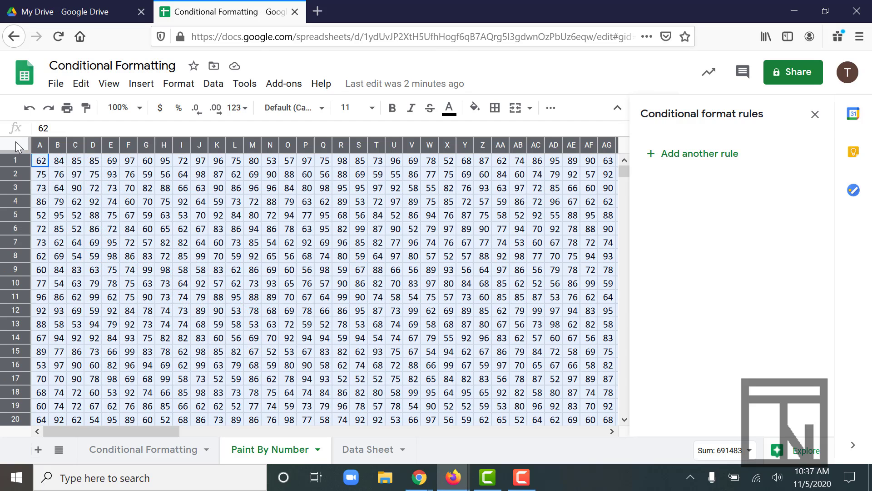